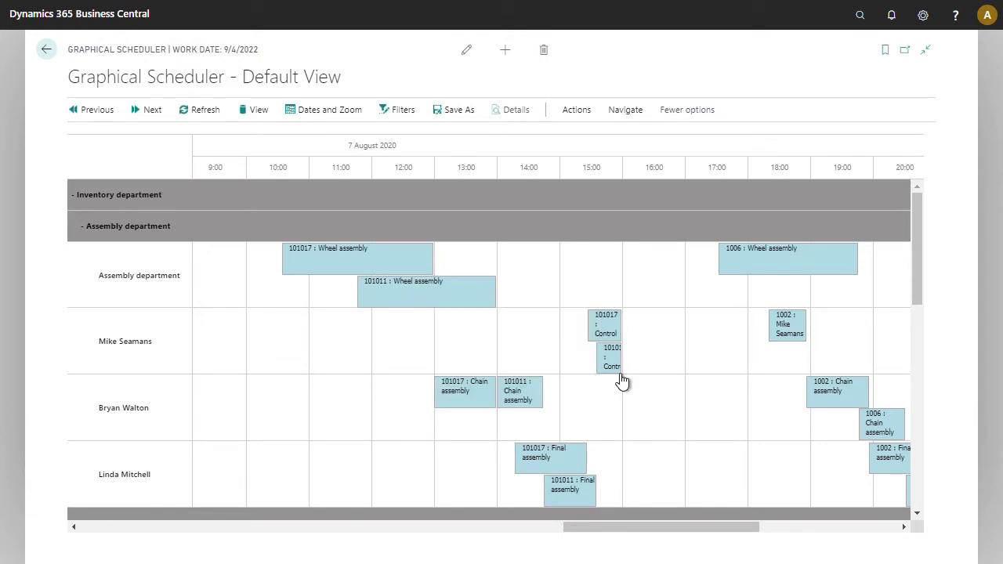
left_click(617, 330)
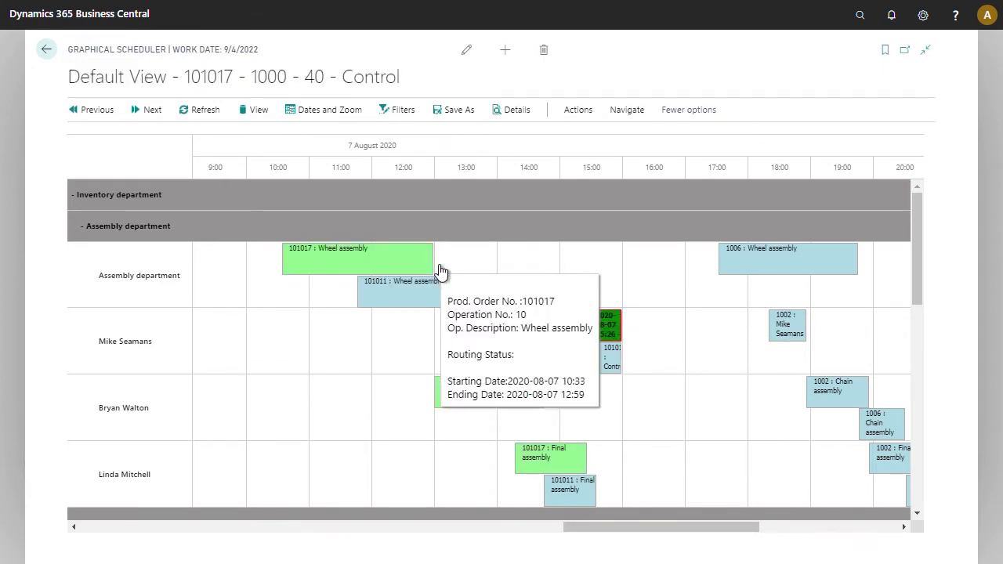
left_click(787, 331)
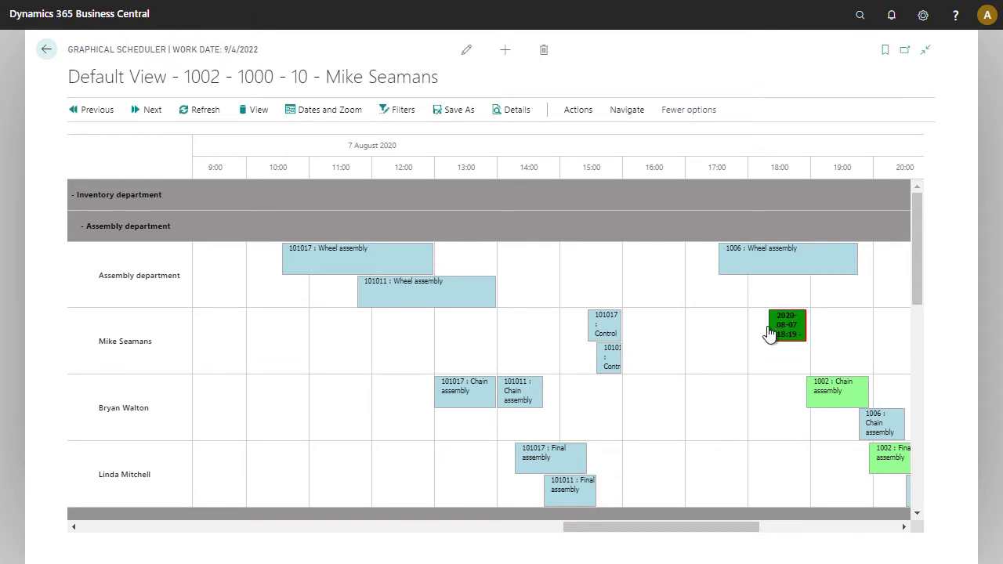
Step: Open the ADMIN view's settings and review its PRODUCTION data source and filter
left_click(259, 118)
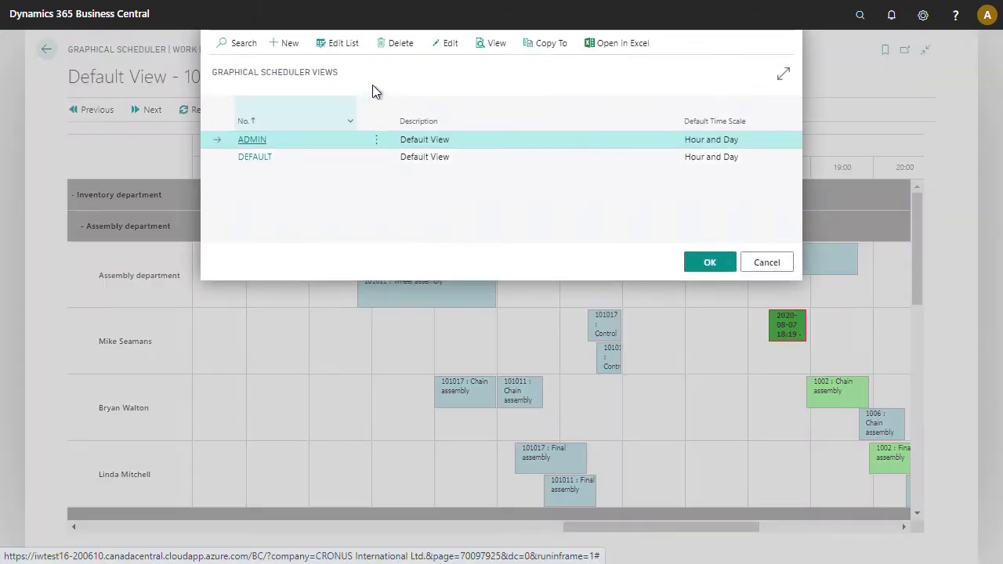
left_click(450, 48)
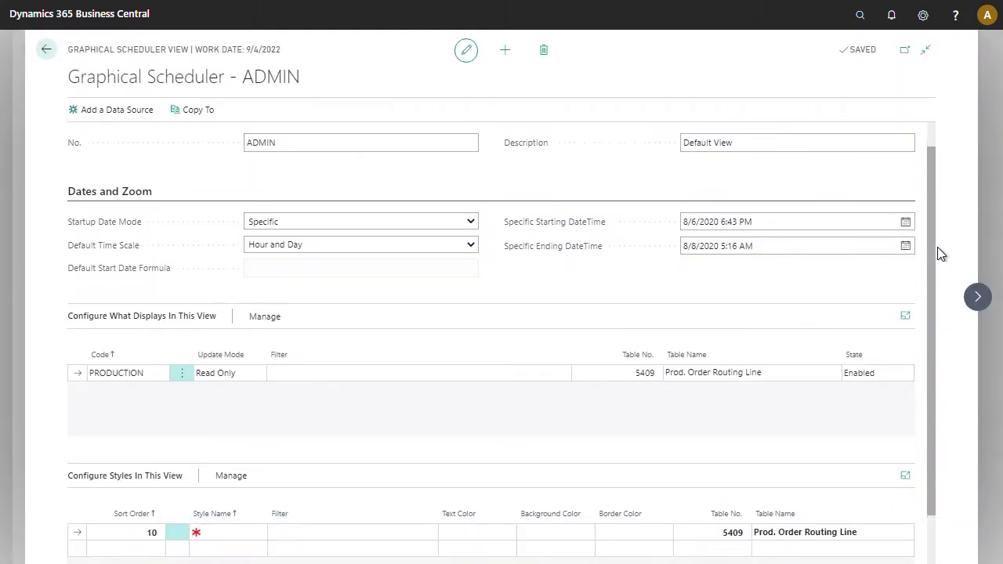
left_click_drag(936, 211, 918, 365)
left_click(144, 320)
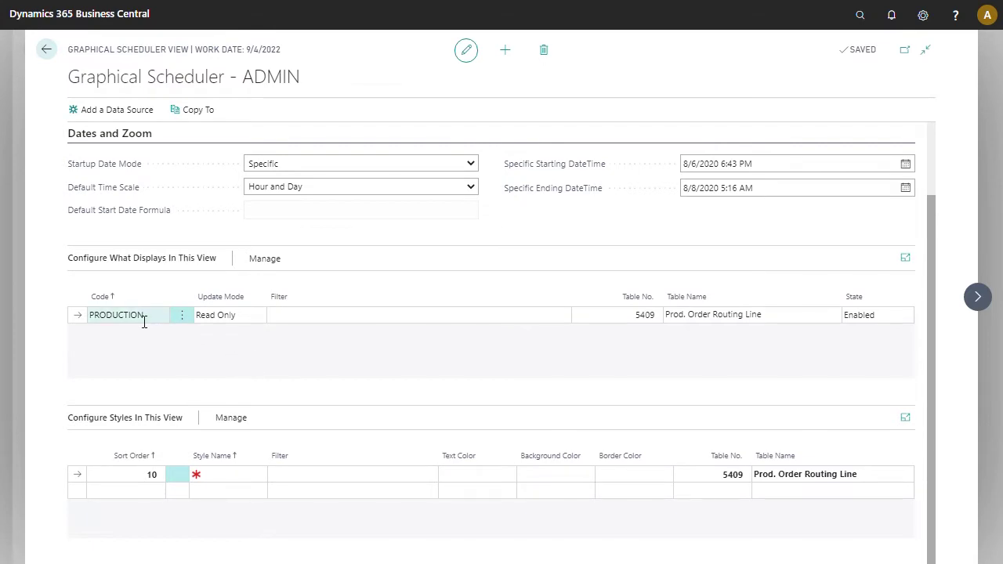
left_click(280, 323)
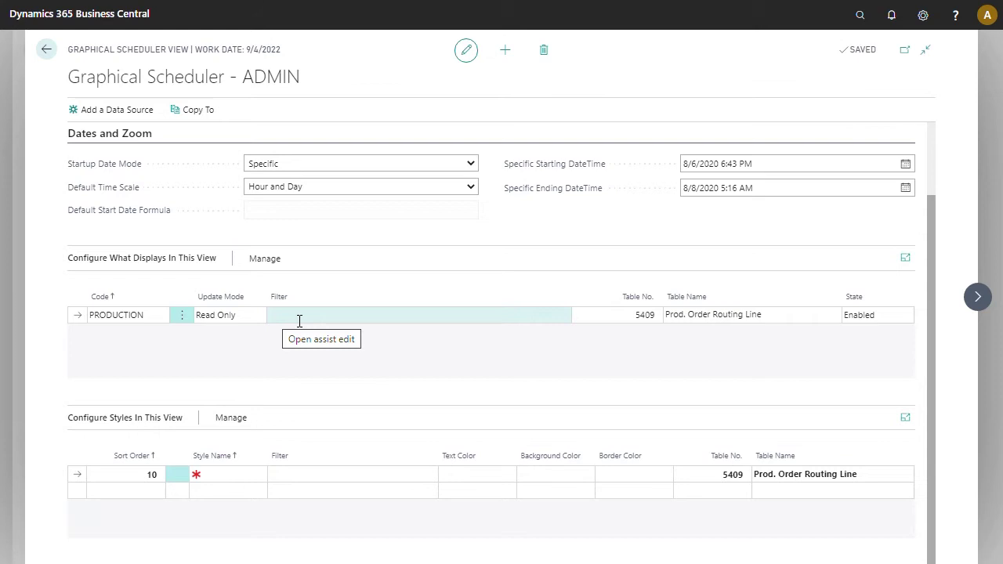
left_click(242, 476)
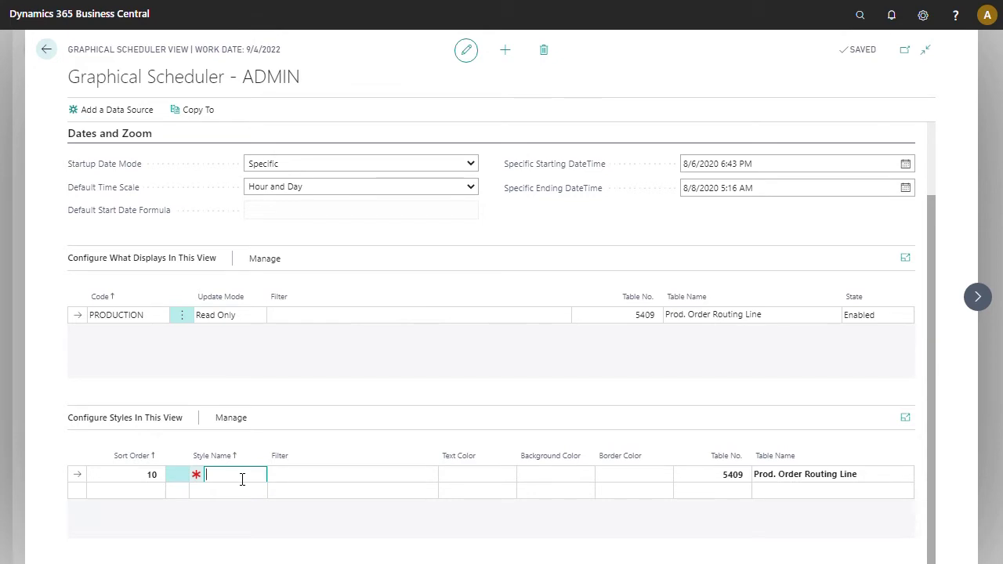
Step: Name the new style FINISHEDSTEP on table 5409 and give it White text
type("finishedstep")
key("Tab")
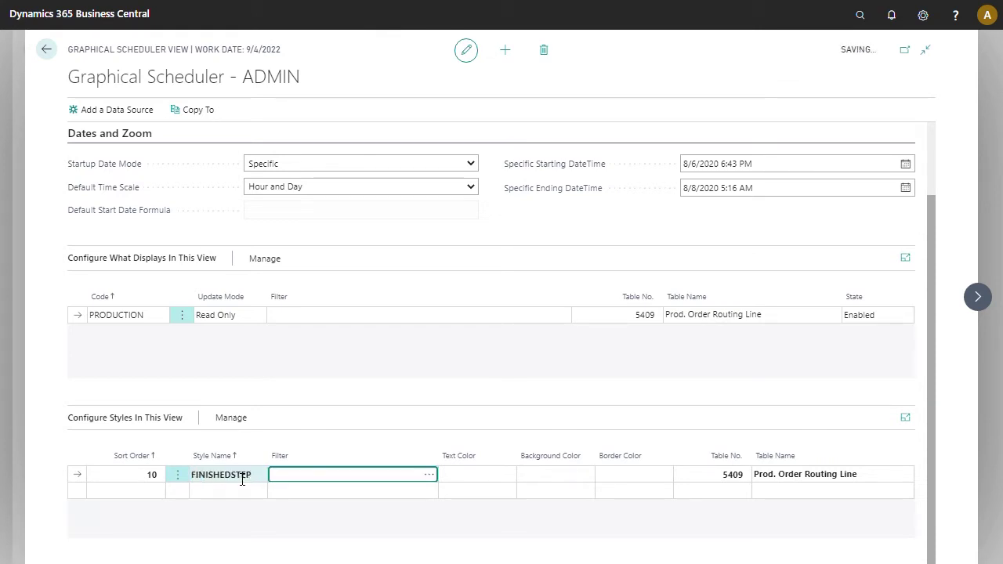
left_click(727, 478)
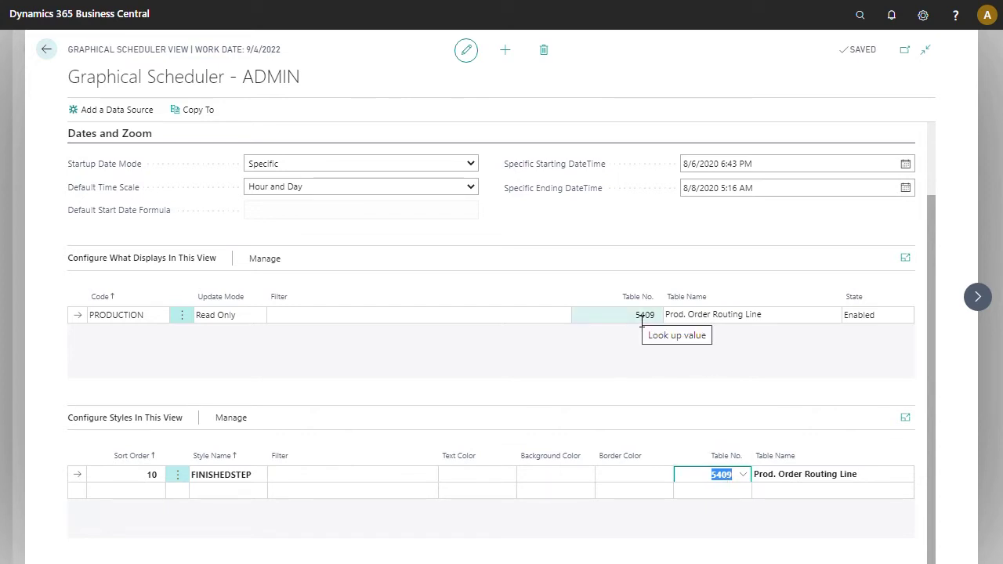
left_click(502, 477)
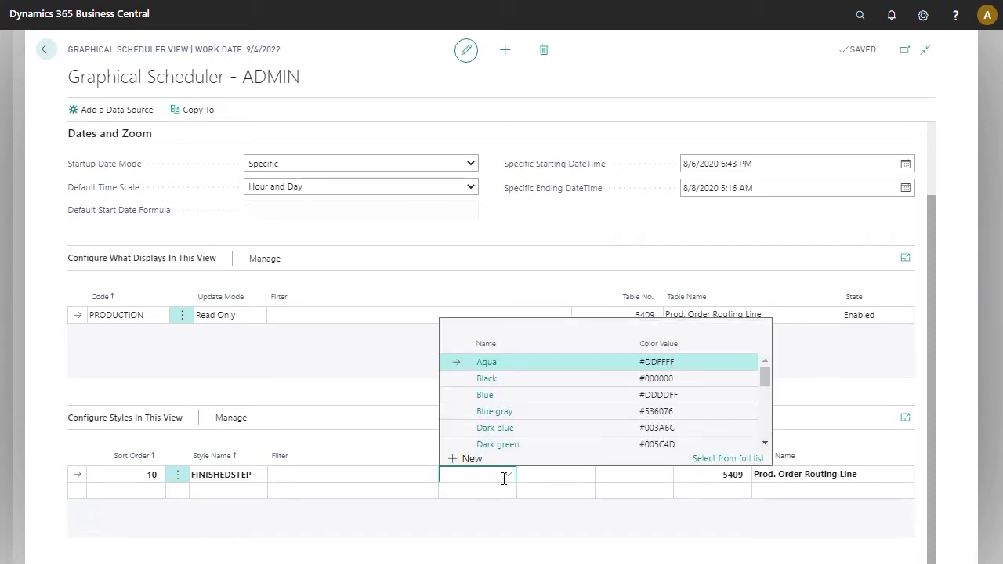
type("white")
left_click(505, 443)
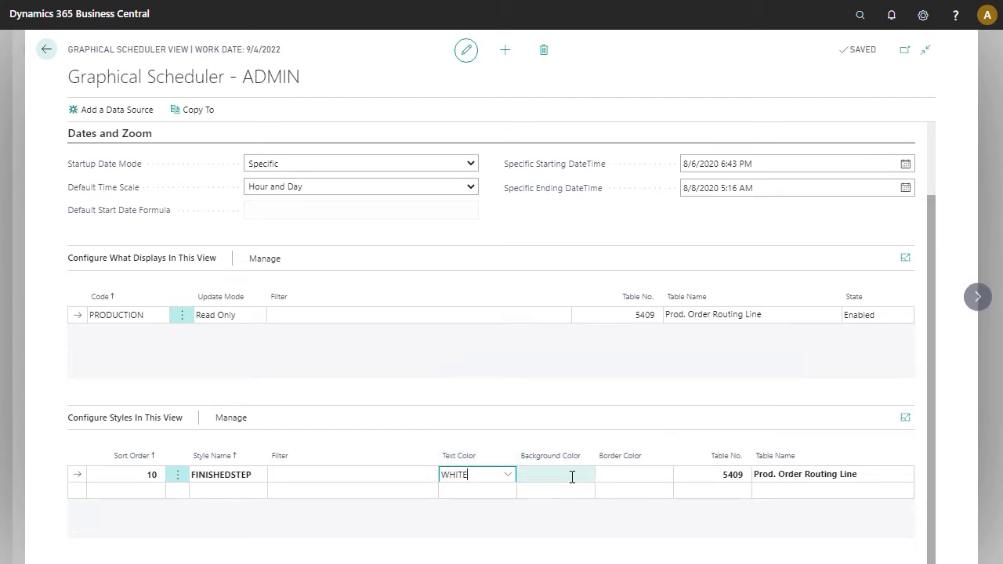
Step: Set the FINISHEDSTEP style's background colour to Red
left_click(588, 477)
scroll(596, 422, "down", 2)
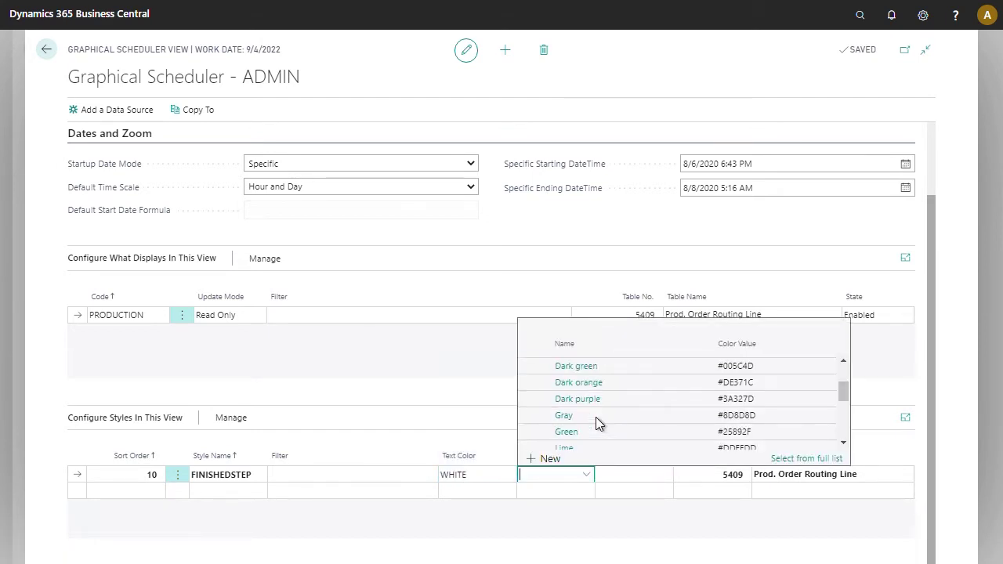
scroll(596, 422, "down", 2)
scroll(607, 427, "down", 2)
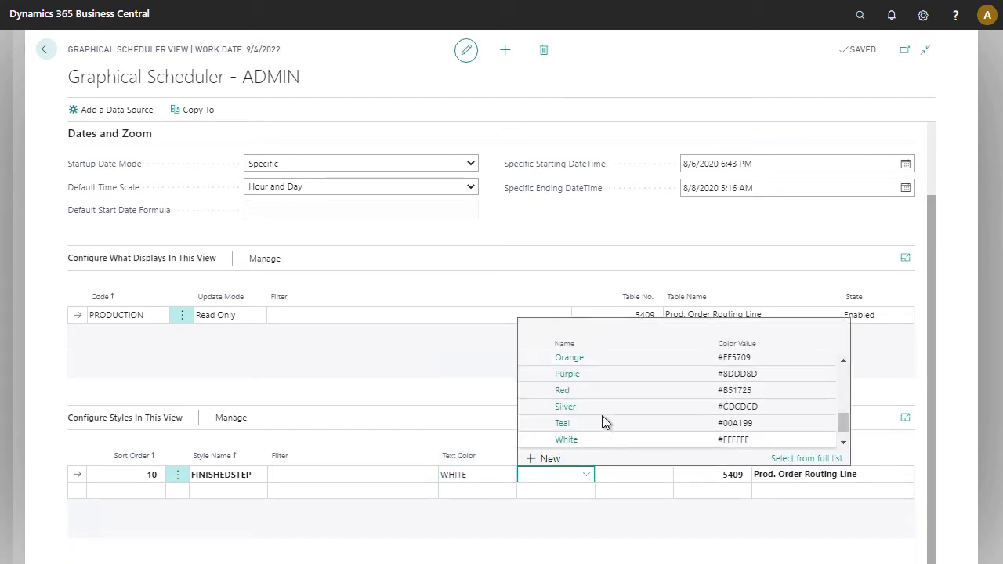
left_click(600, 391)
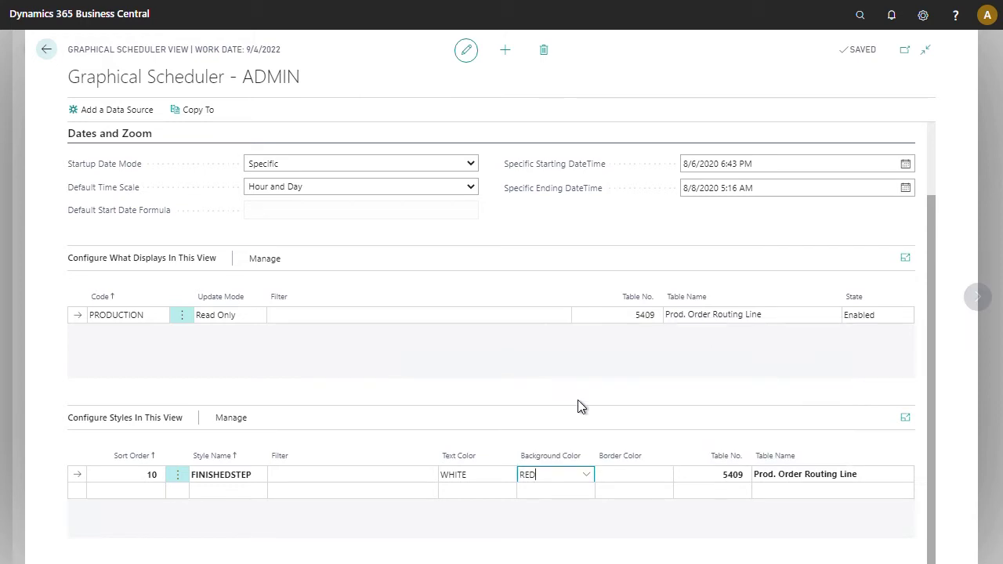
left_click(372, 480)
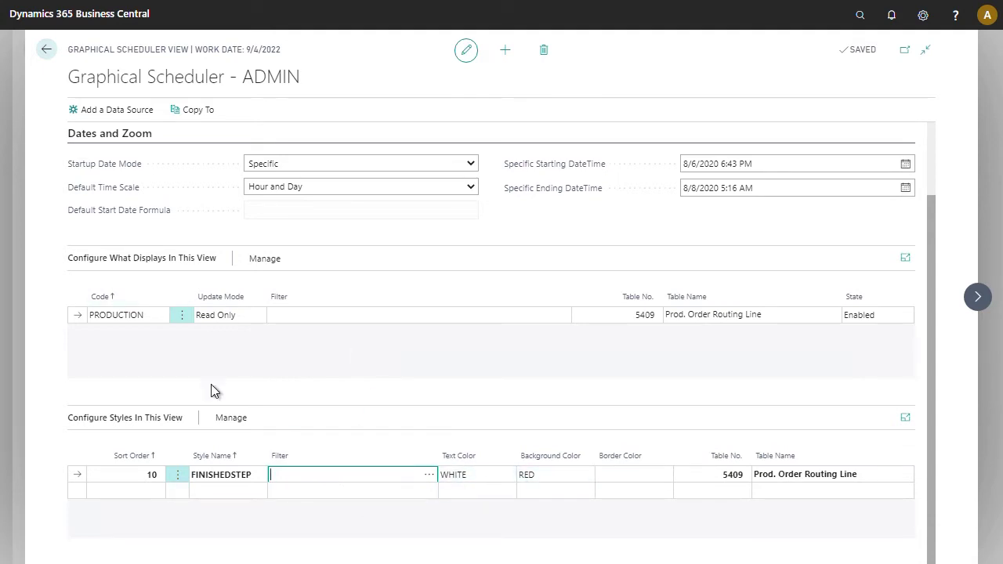
left_click(54, 185)
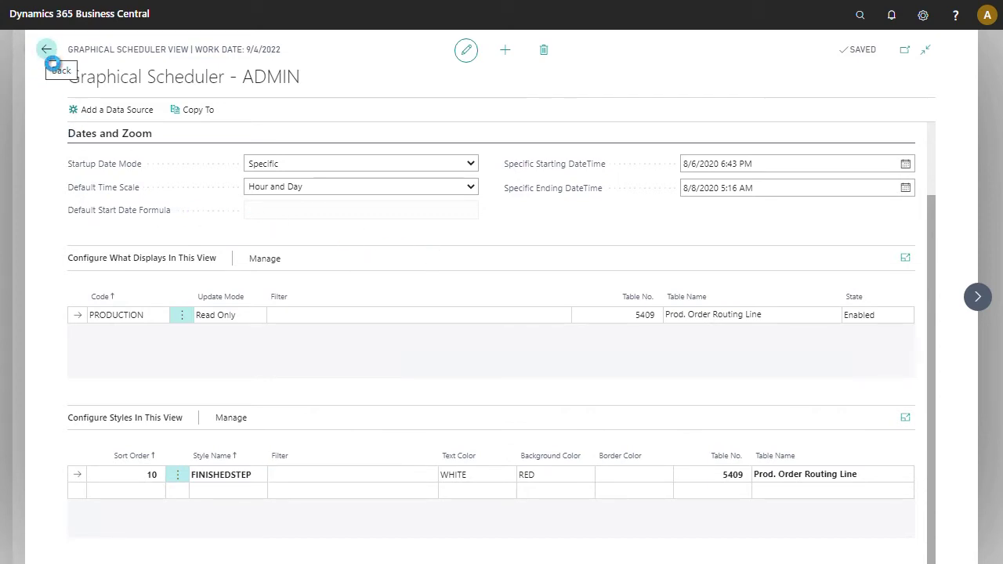
Step: Reload the scheduler with the ADMIN view and scroll the timeline back to 7 August
left_click(47, 50)
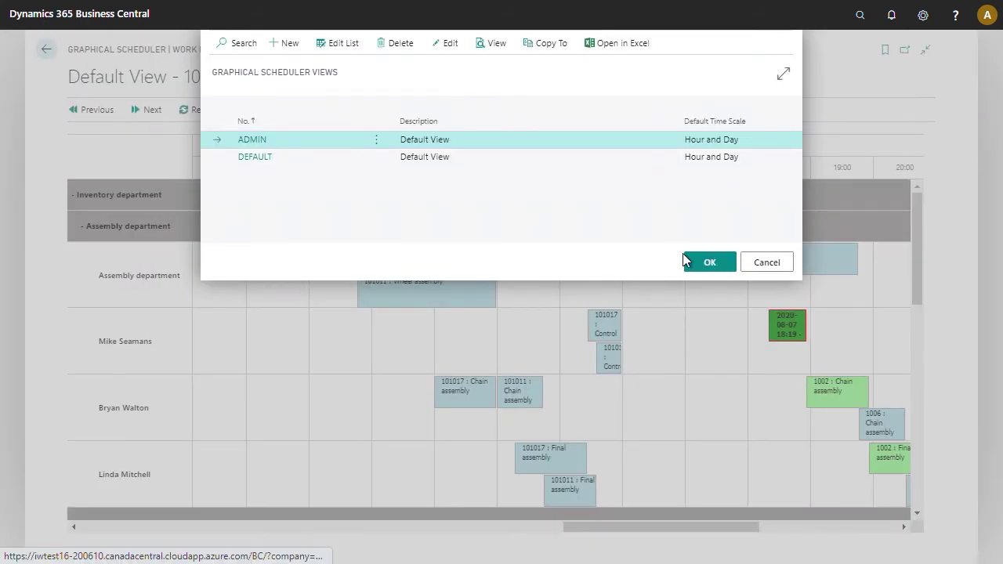
left_click(710, 264)
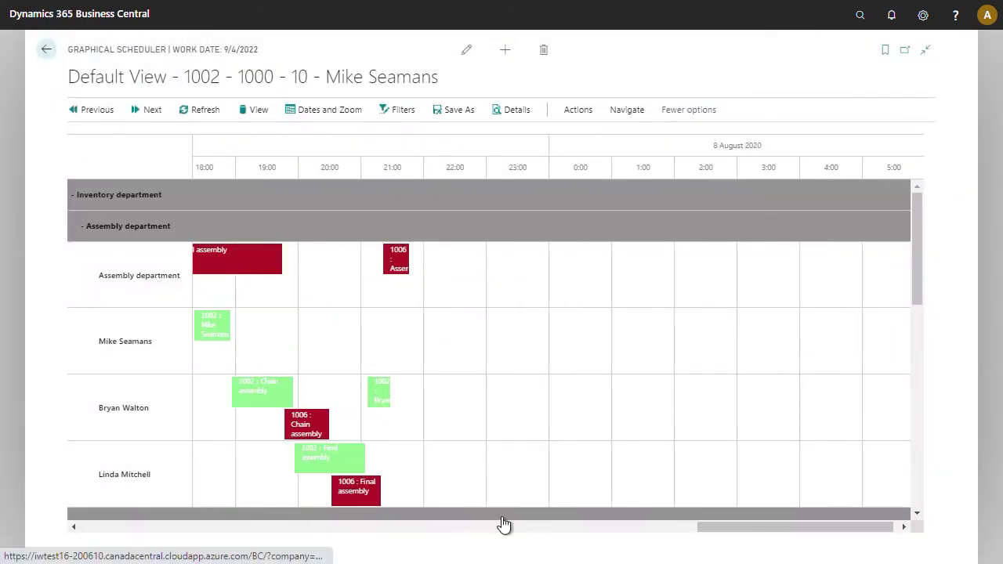
left_click_drag(758, 532, 627, 532)
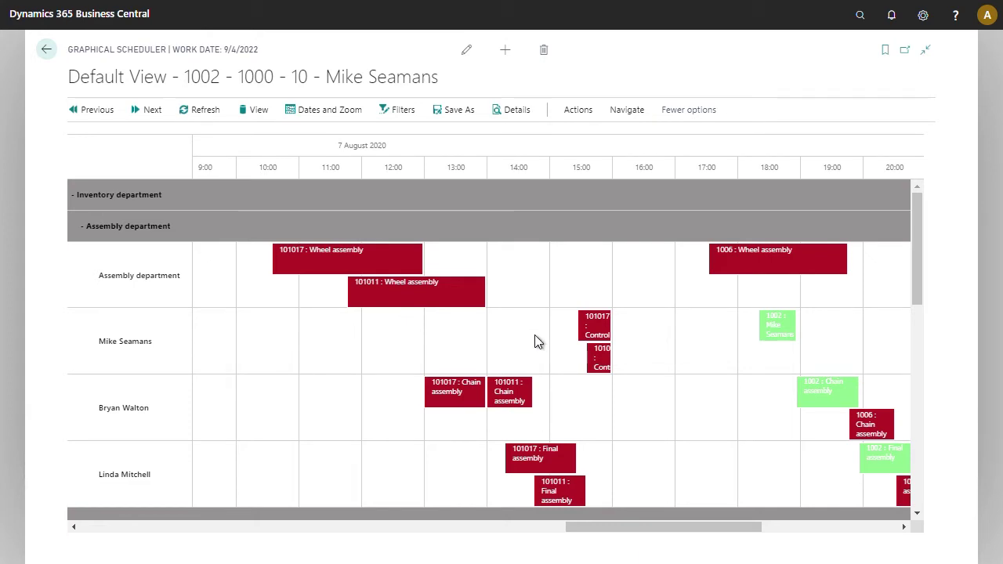
left_click(253, 109)
Step: Open the ADMIN view for editing and the FINISHEDSTEP style's filter editor
left_click(448, 44)
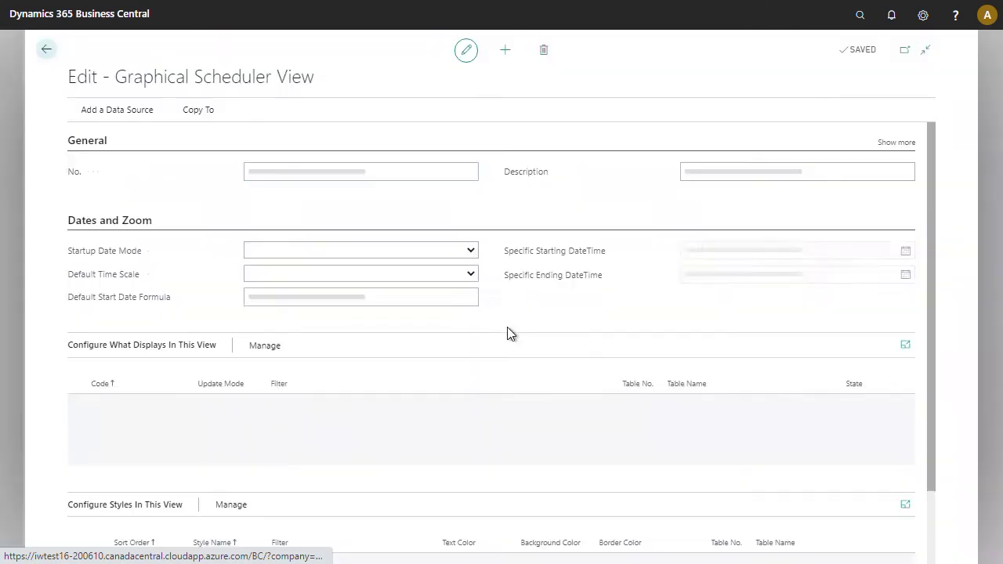
scroll(441, 488, "down", 1)
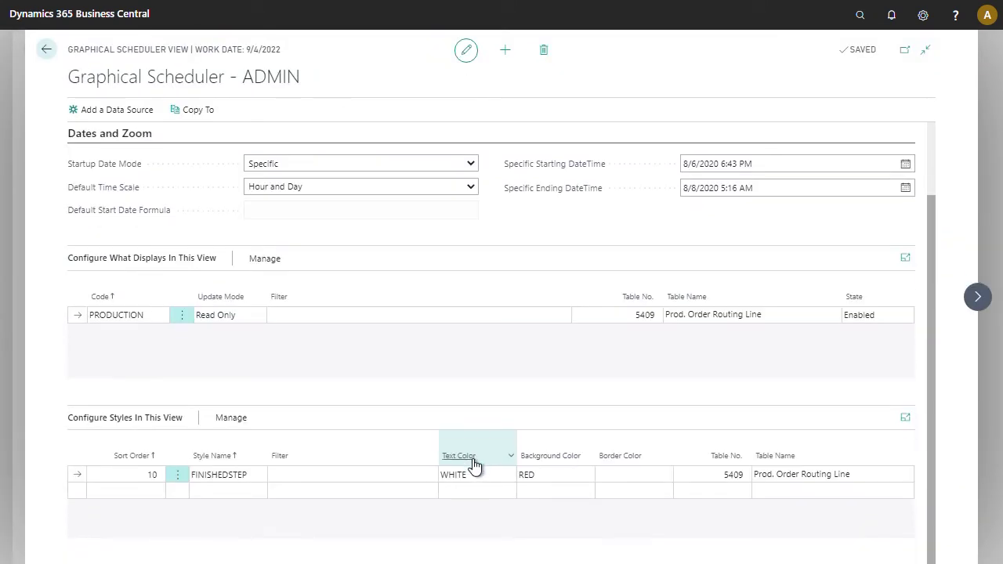
left_click(379, 476)
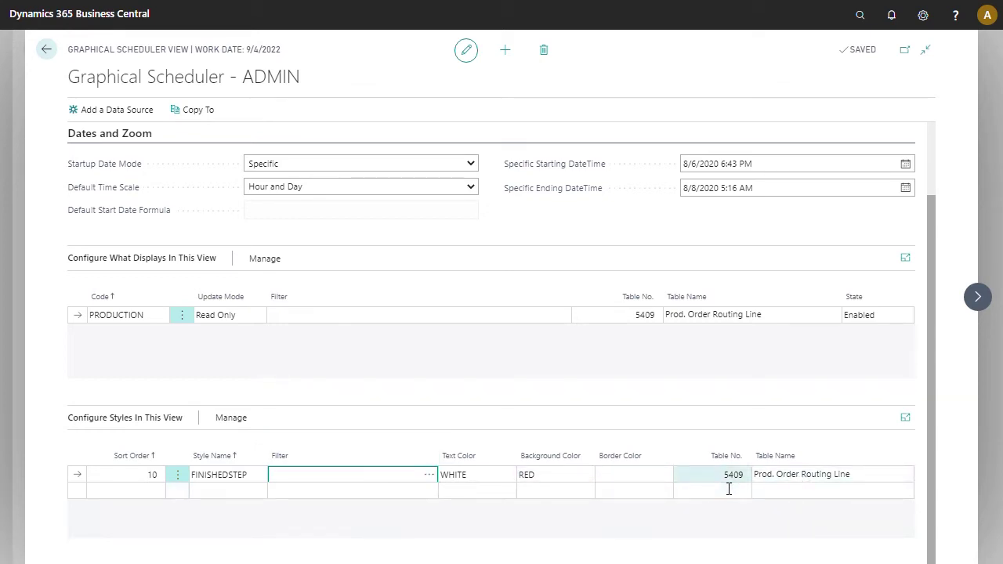
left_click(434, 477)
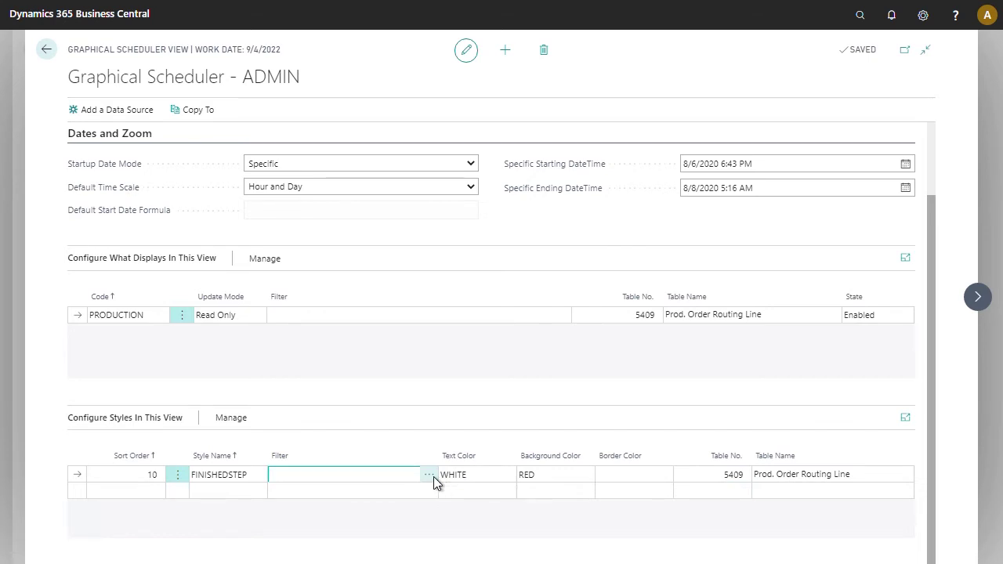
Step: Add a Routing Status filter set to Finished and confirm it
left_click(388, 114)
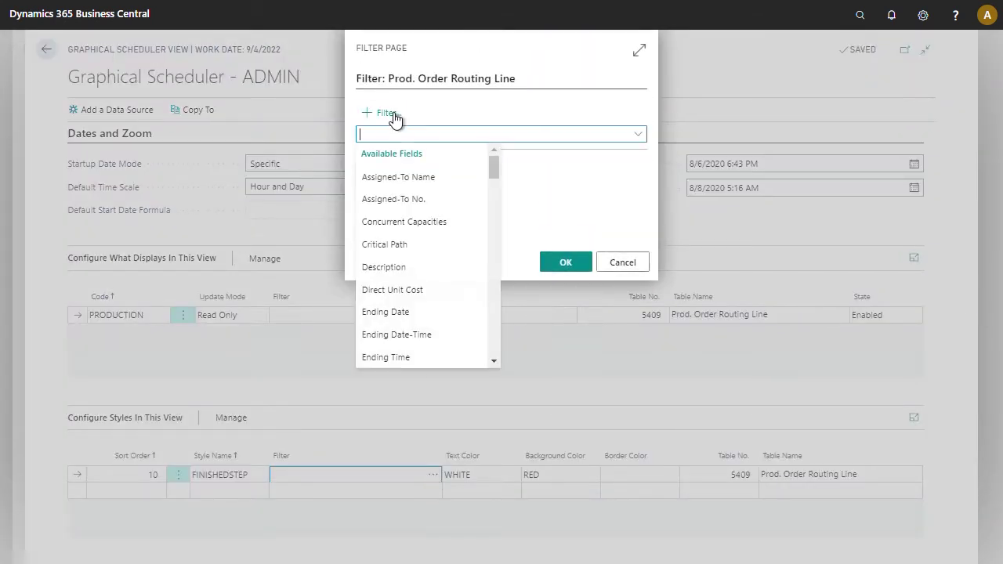
type("Rou")
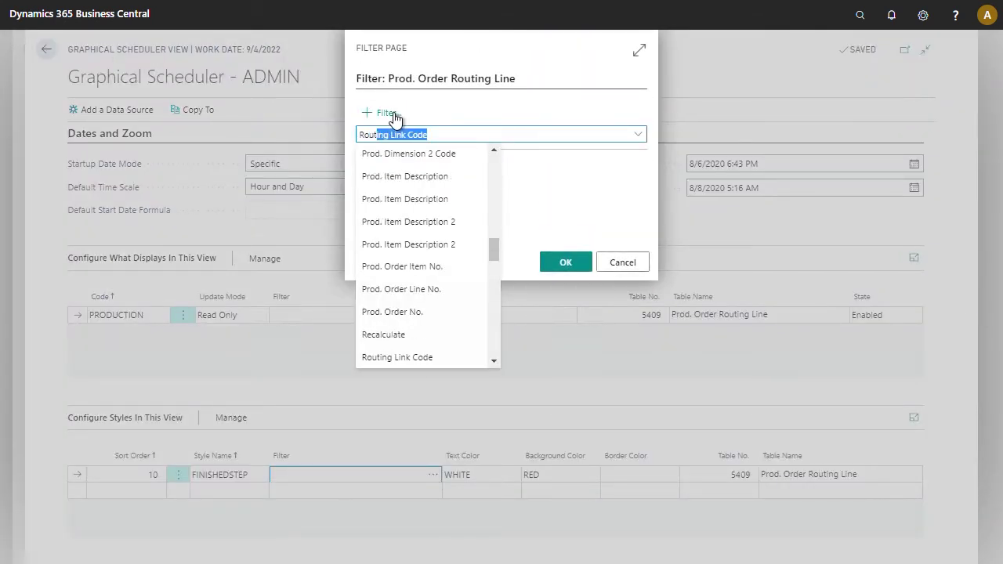
type("ting Status")
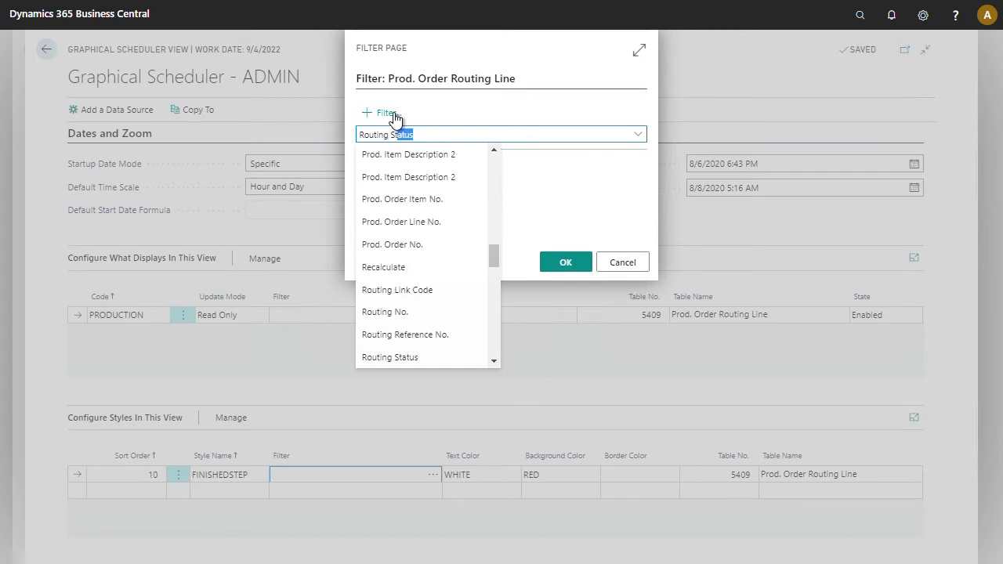
left_click(423, 354)
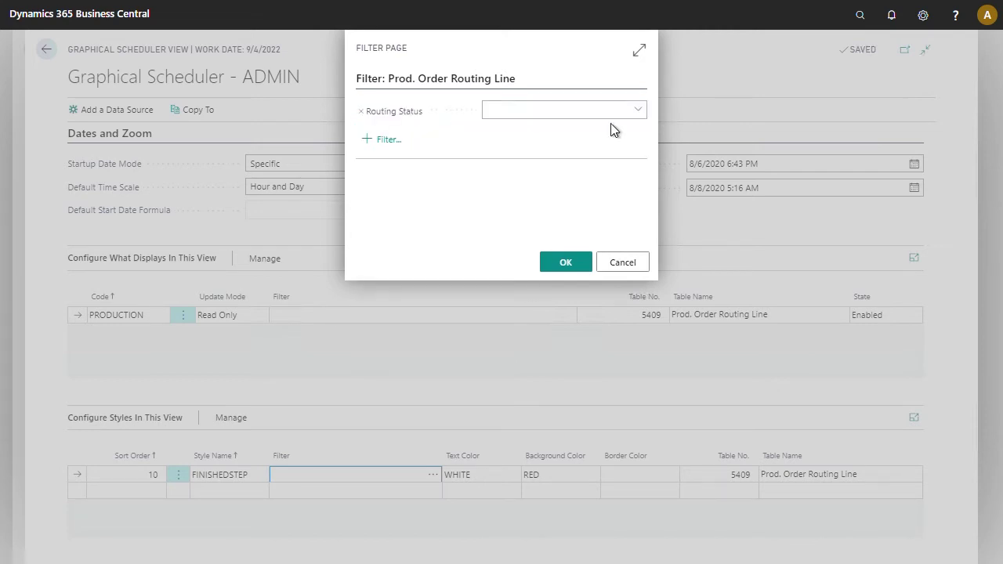
left_click(638, 110)
left_click(523, 197)
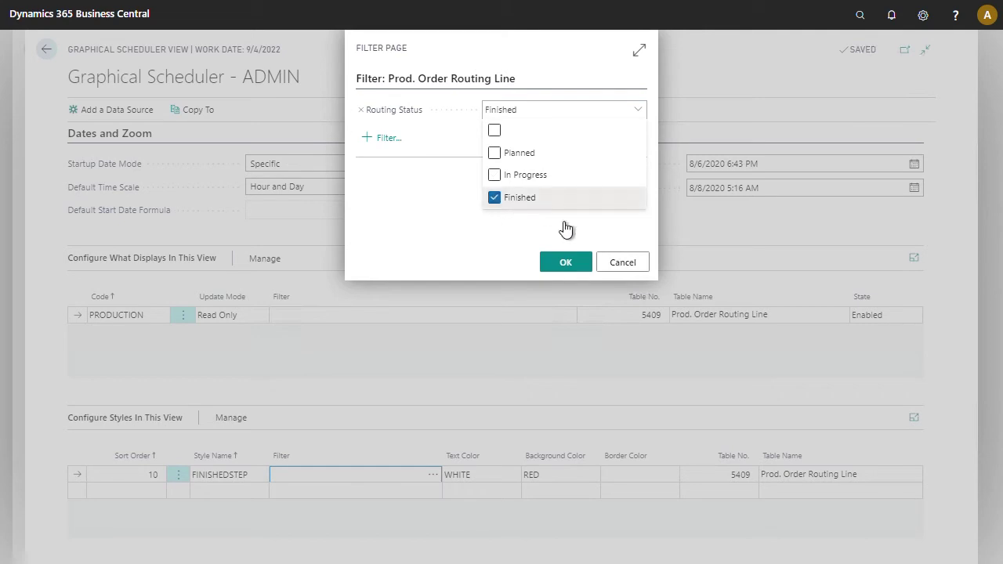
left_click(566, 262)
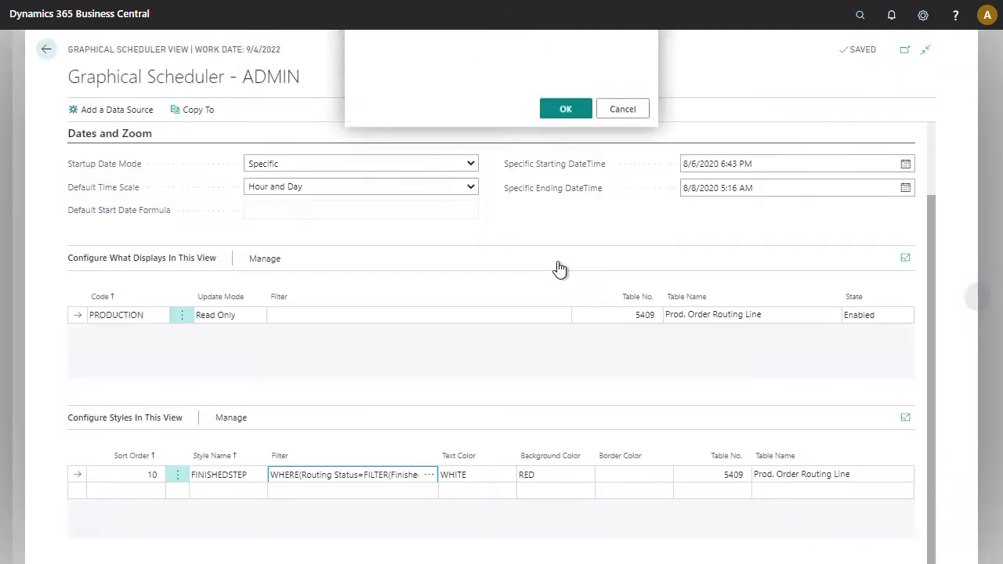
Step: Reload the scheduler with ADMIN and scroll to 7 August, showing order 101011 white on red
left_click(48, 52)
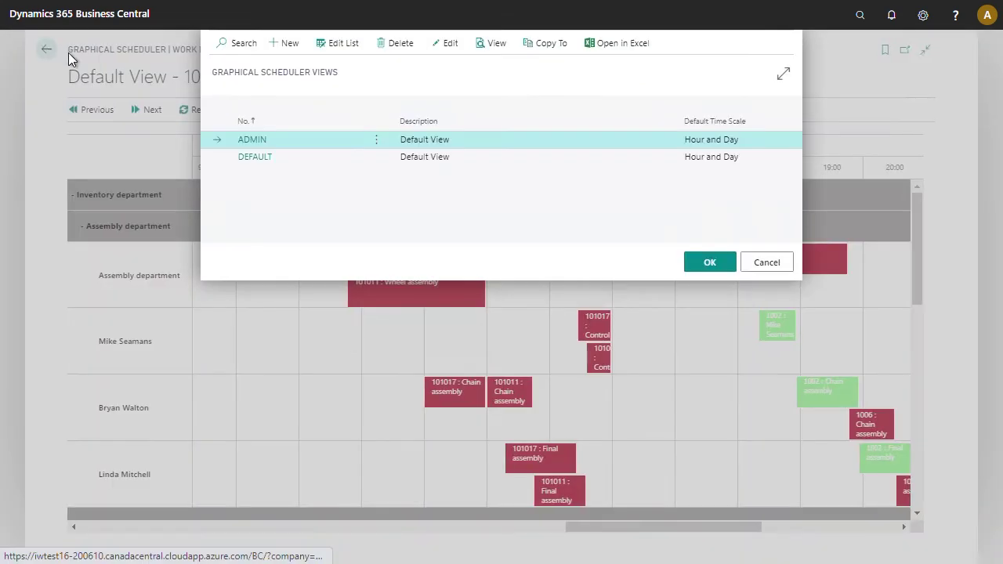
left_click(716, 265)
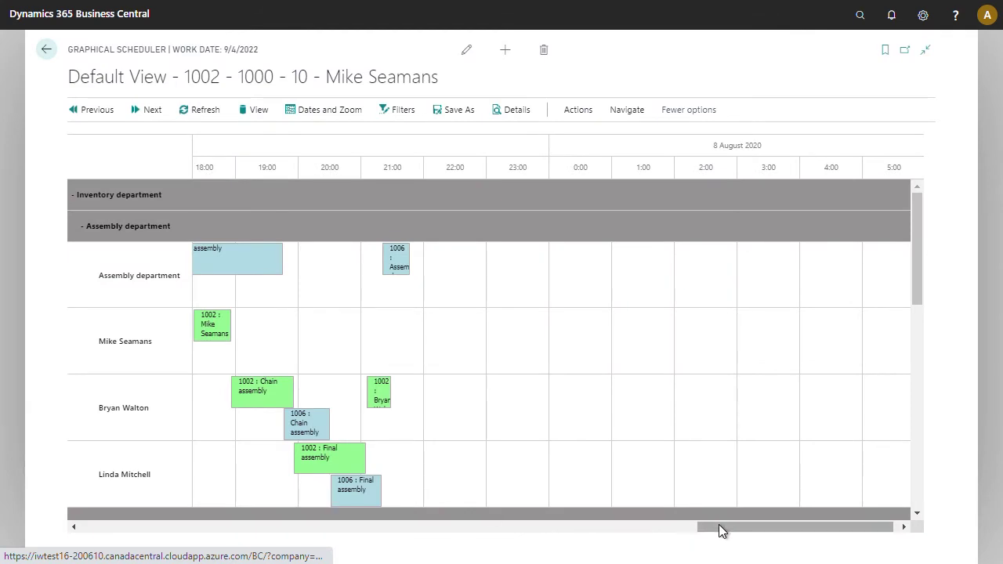
left_click(719, 527)
left_click(572, 533)
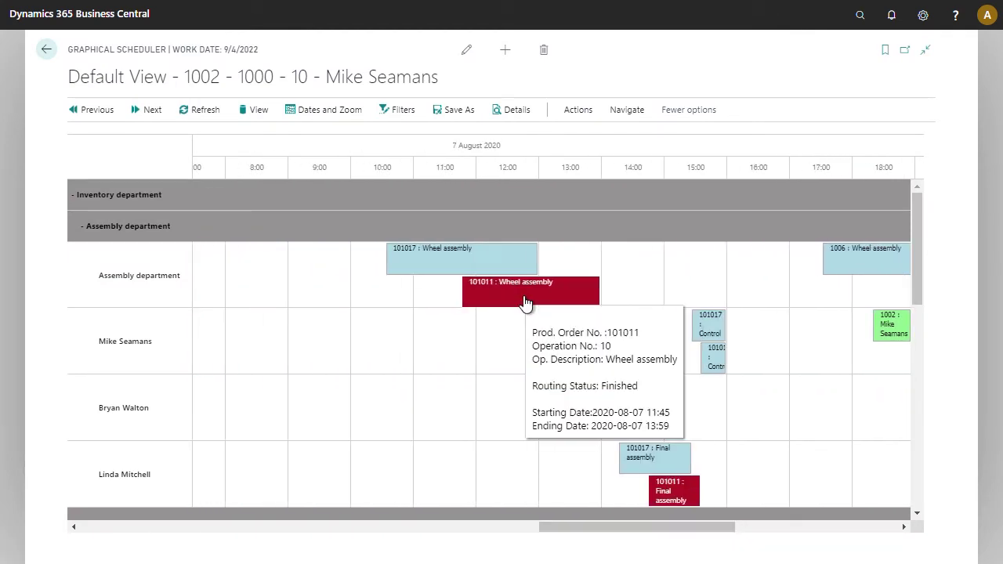
mouse_move(530, 291)
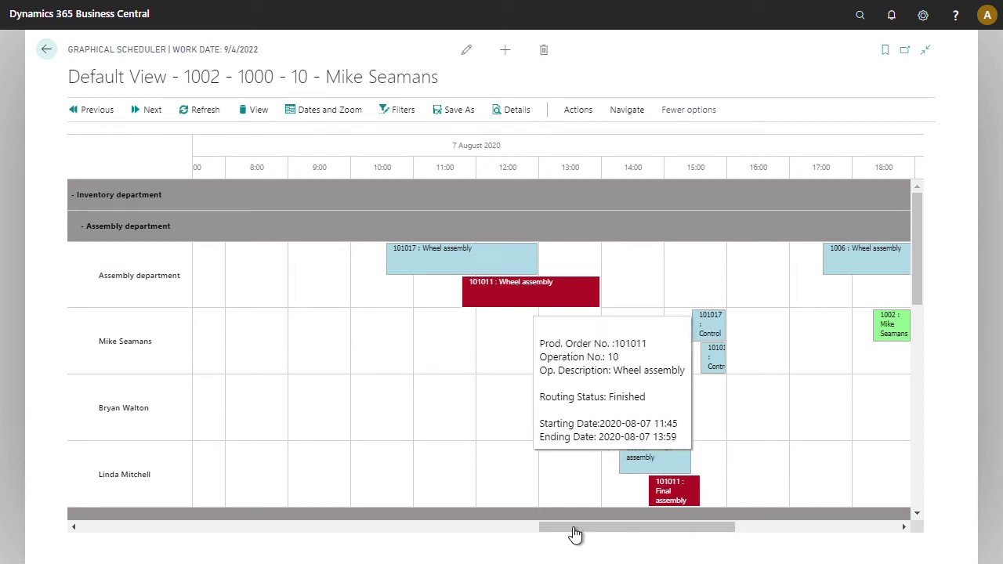
mouse_move(575, 533)
left_mouse_down()
mouse_move(635, 540)
mouse_move(613, 546)
left_mouse_up()
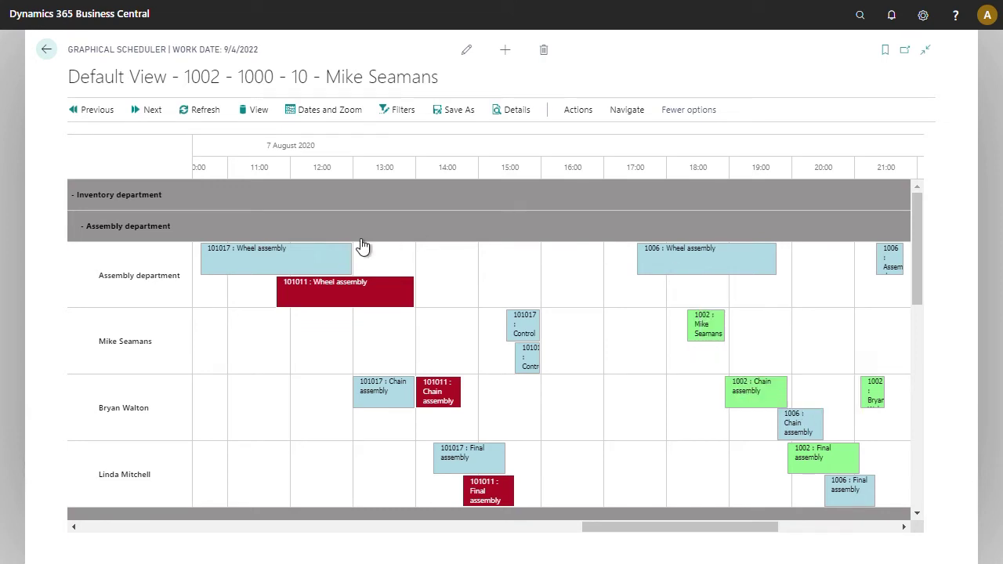
left_click(260, 113)
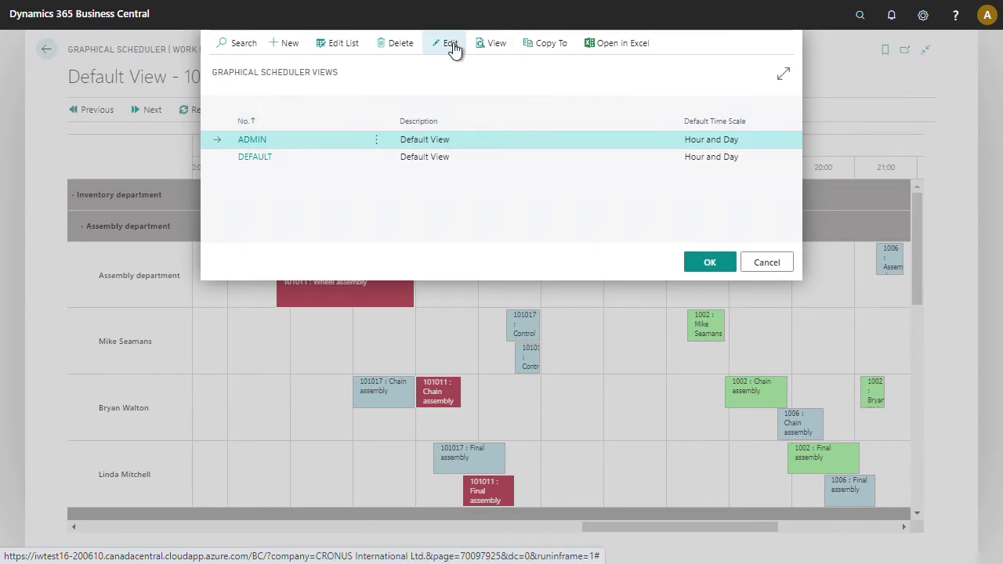
Step: Add a new ADMIN style line named SIMULATEDORD with Table No. 5409
left_click(453, 50)
scroll(408, 380, "down", 2)
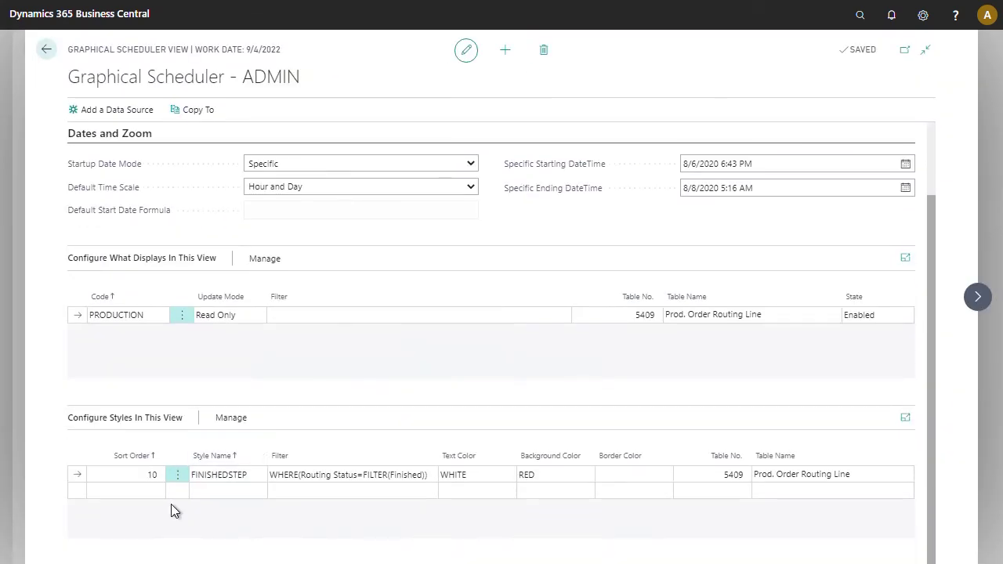
left_click(152, 488)
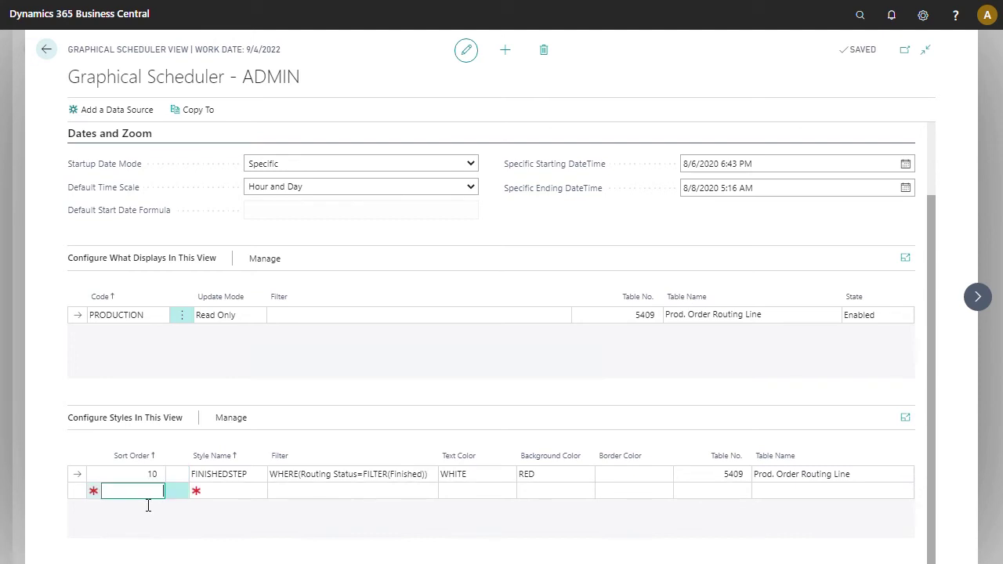
key("Tab")
type("simula")
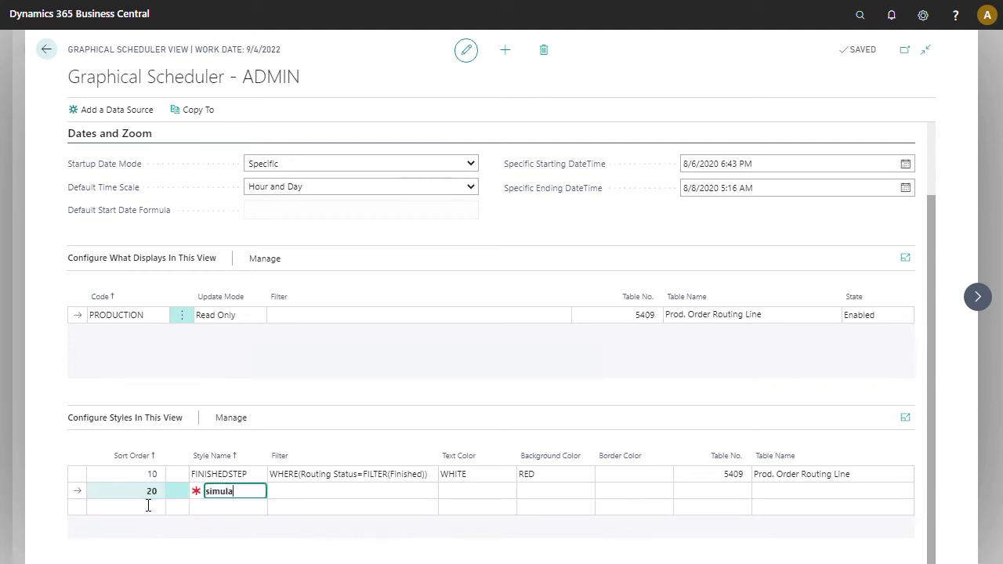
type("tedord")
key("Tab")
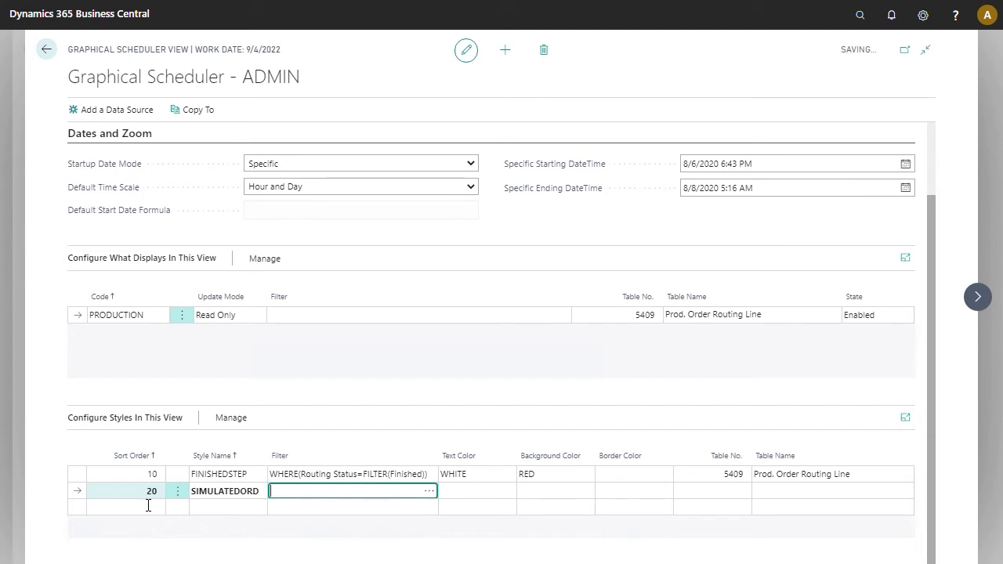
key("Tab")
key("Tab")
key("Tab")
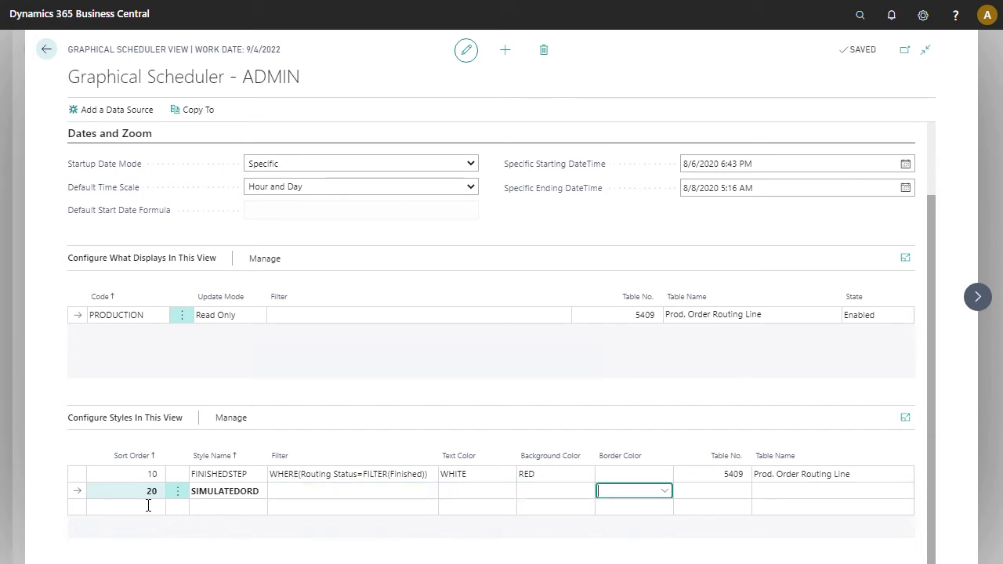
key("Tab")
type("5409")
Step: Give the SIMULATEDORD style a YELLOW background and BLACK text
key("shift+Tab")
key("shift+Tab")
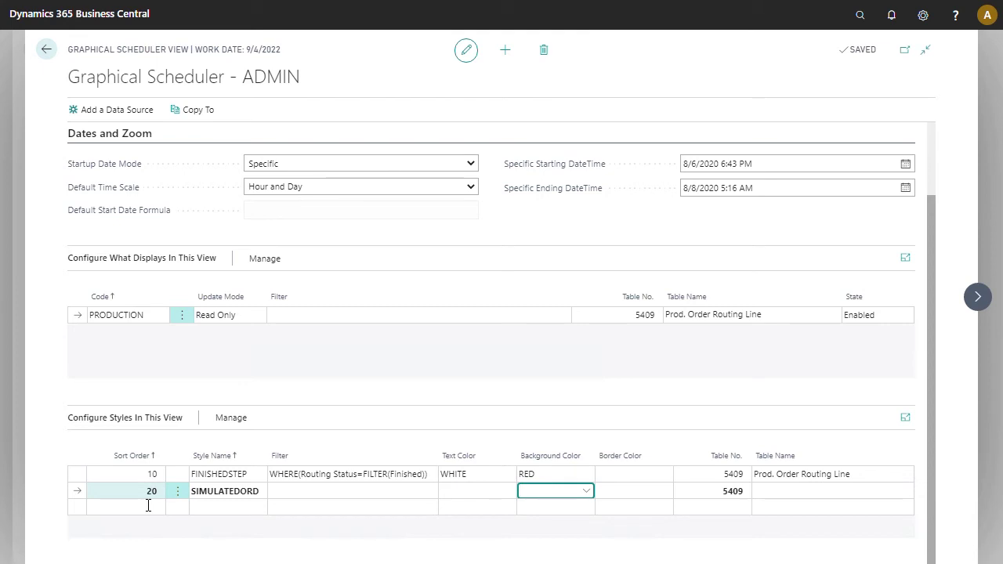
left_click(594, 497)
scroll(566, 392, "down", 5)
scroll(602, 425, "down", 2)
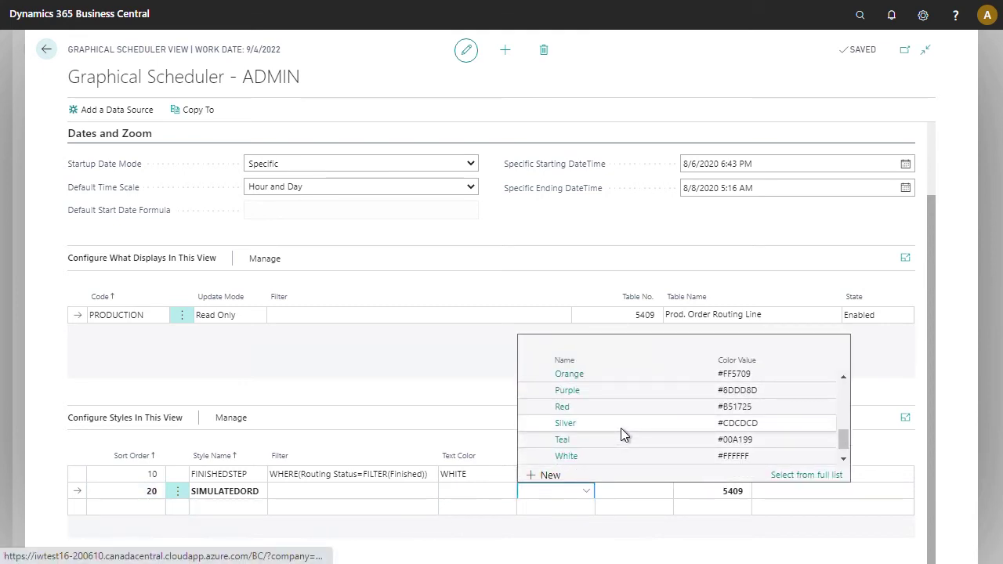
scroll(620, 428, "down", 1)
left_click(604, 455)
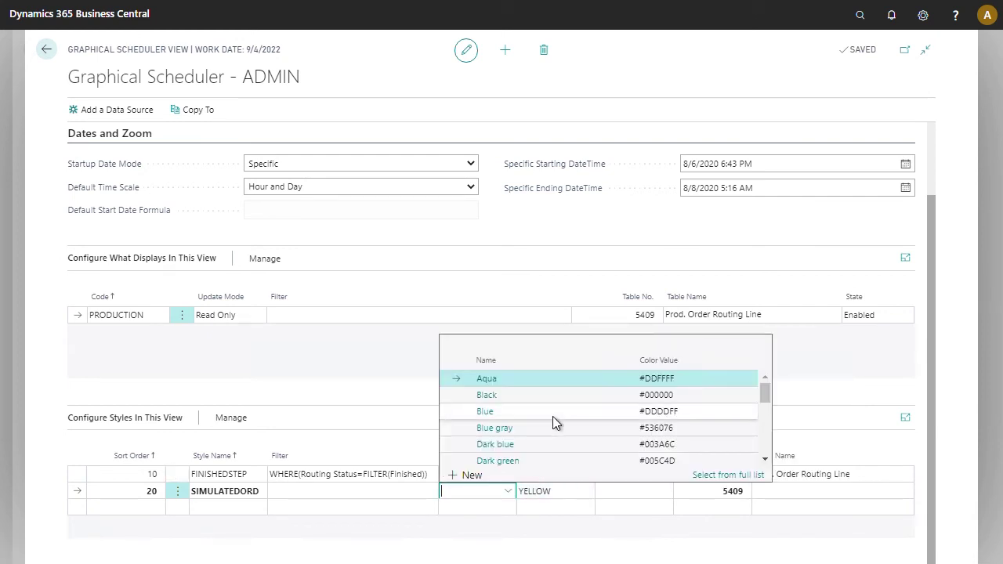
left_click(553, 396)
left_click(345, 492)
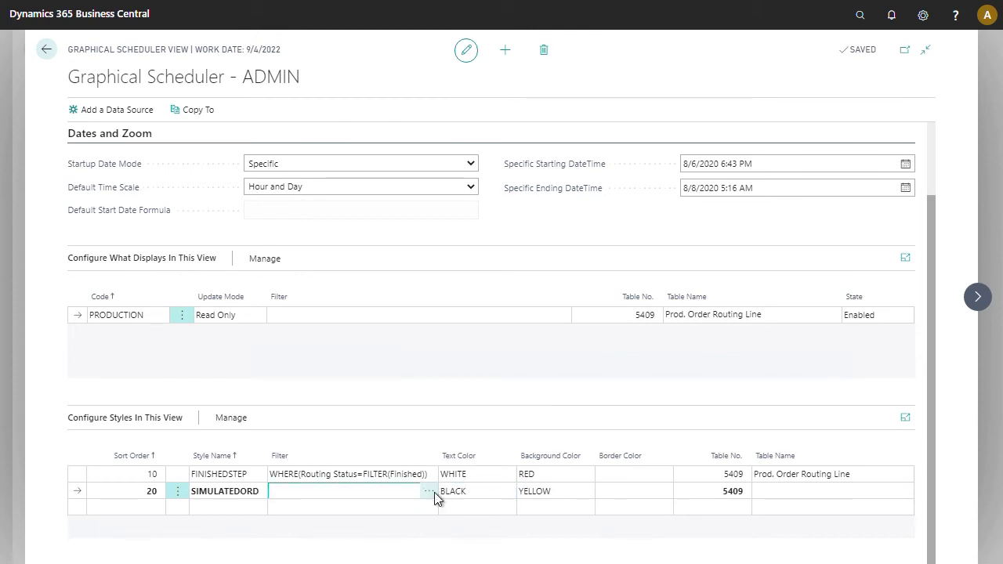
left_click(429, 492)
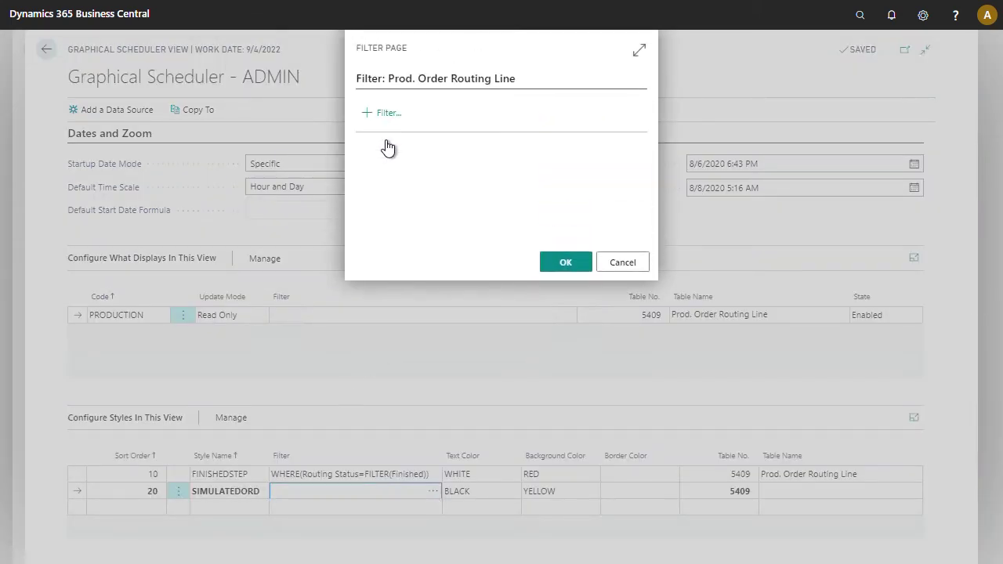
Step: Filter the SIMULATEDORD style on Status = Simulated and confirm the filter
left_click(387, 113)
type("Status")
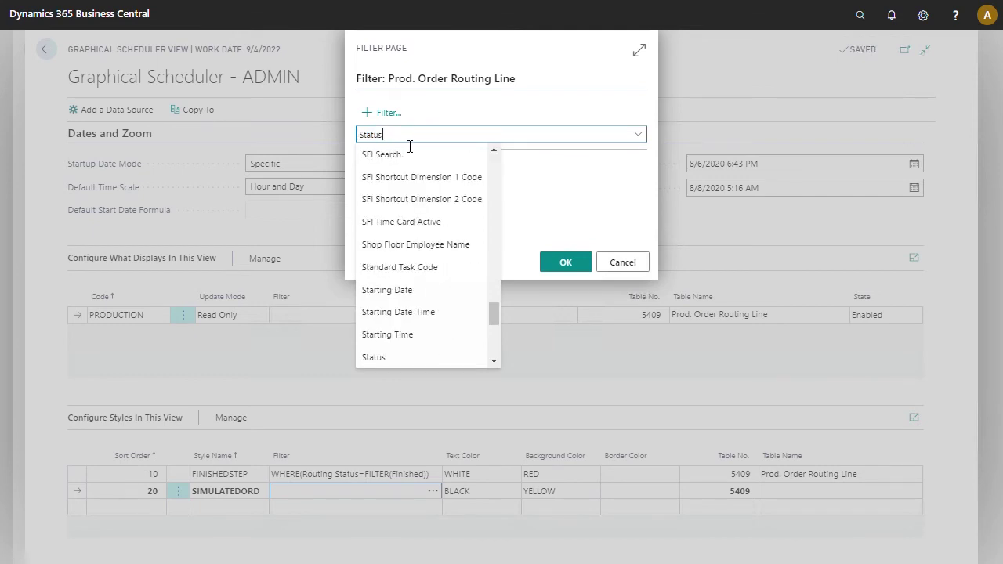
key("Return")
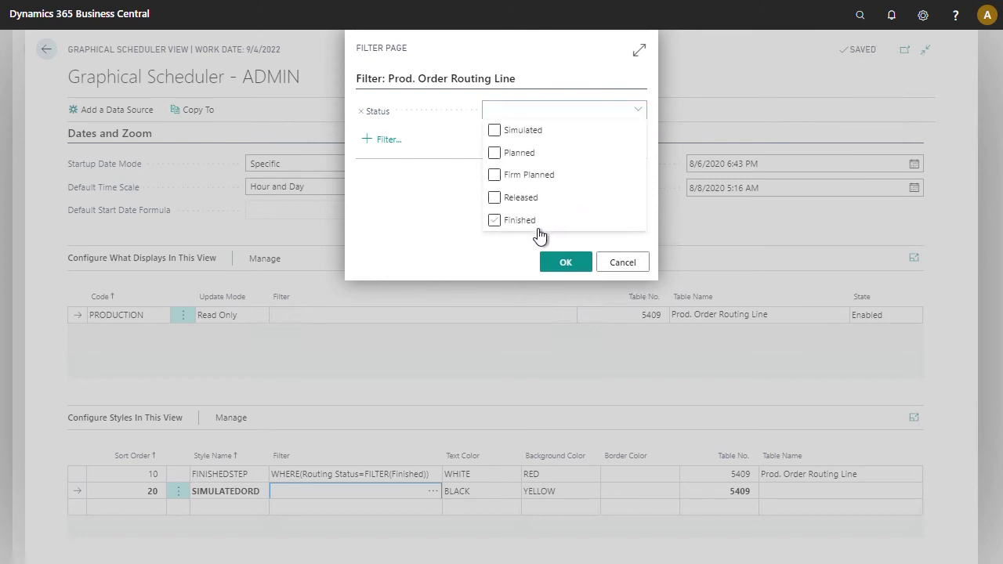
left_click(541, 137)
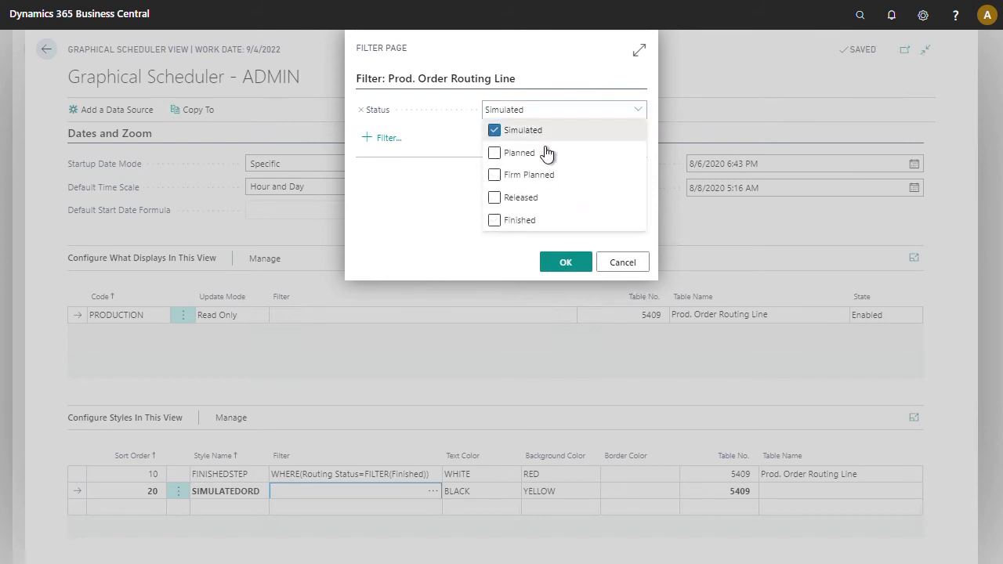
left_click(570, 254)
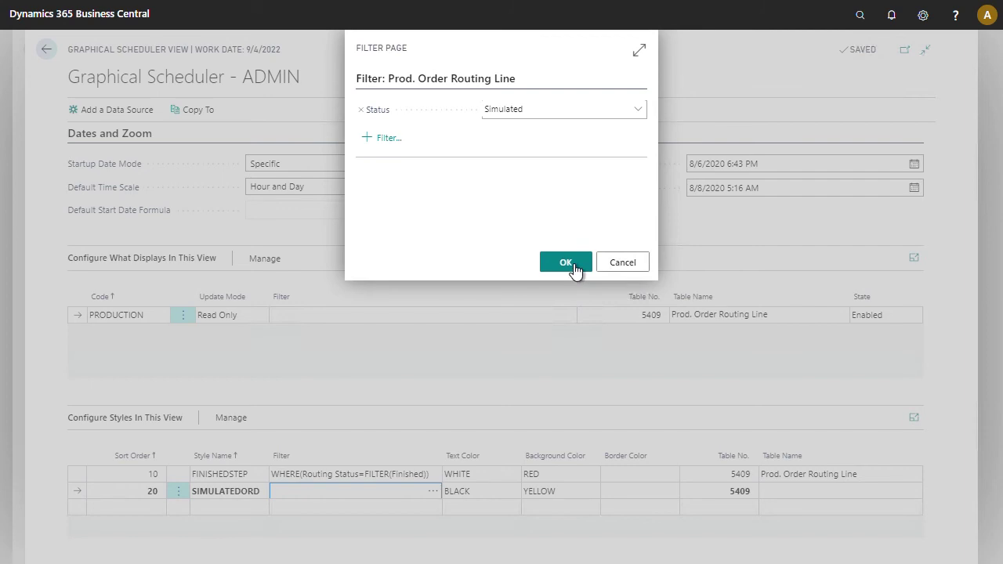
left_click(573, 265)
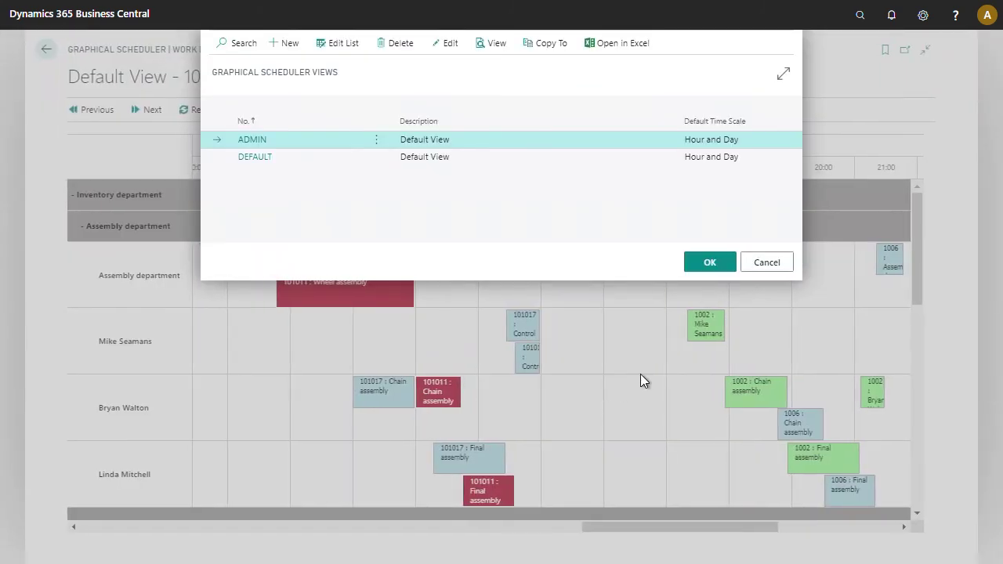
Step: Reload the scheduler at 10:00 and select operations of orders 101017, 1002, 1006 and 101011
left_click(702, 267)
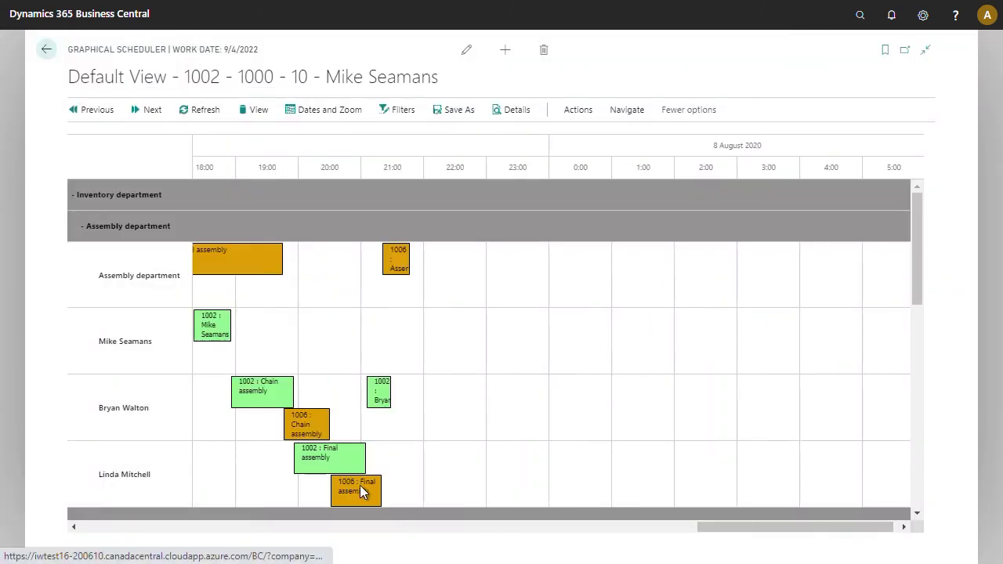
left_click_drag(741, 526, 624, 527)
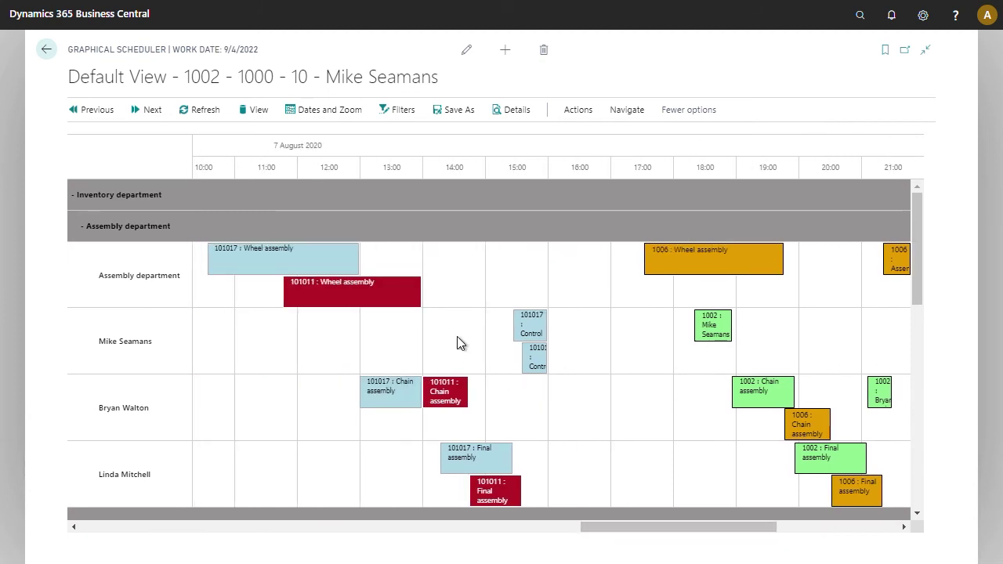
mouse_move(530, 325)
left_click(538, 333)
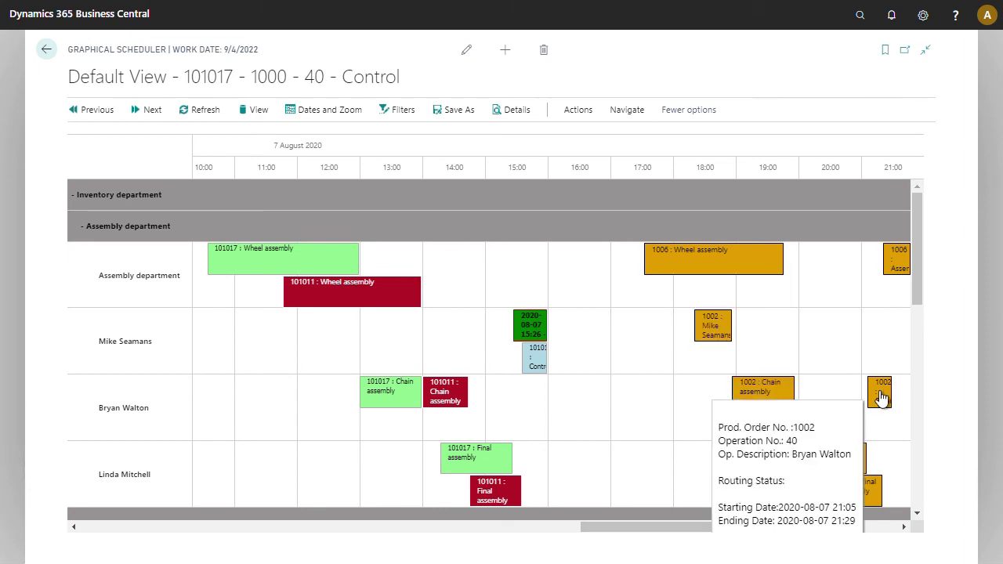
left_click(880, 397)
left_click(823, 434)
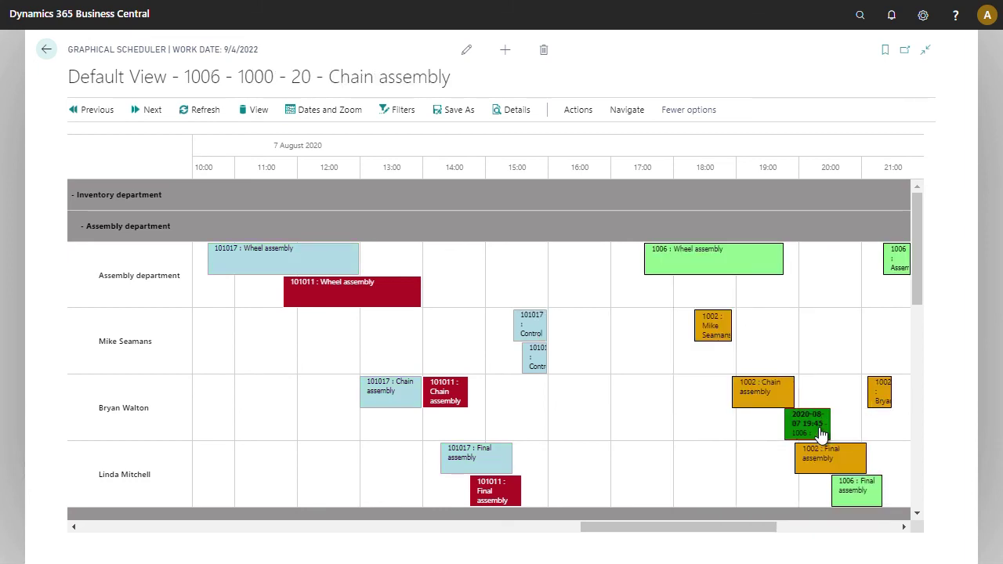
left_click(776, 400)
left_click(460, 402)
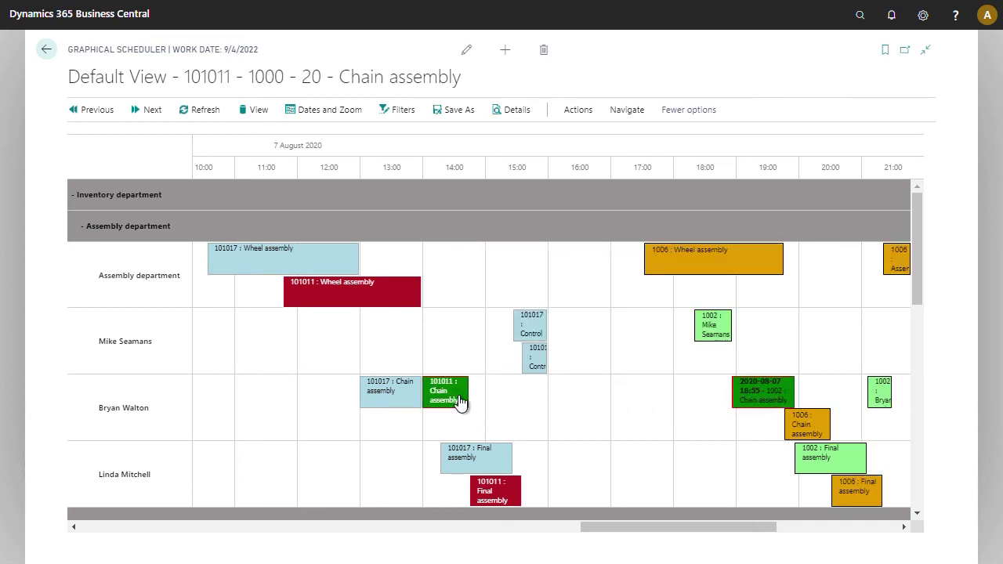
left_click(532, 328)
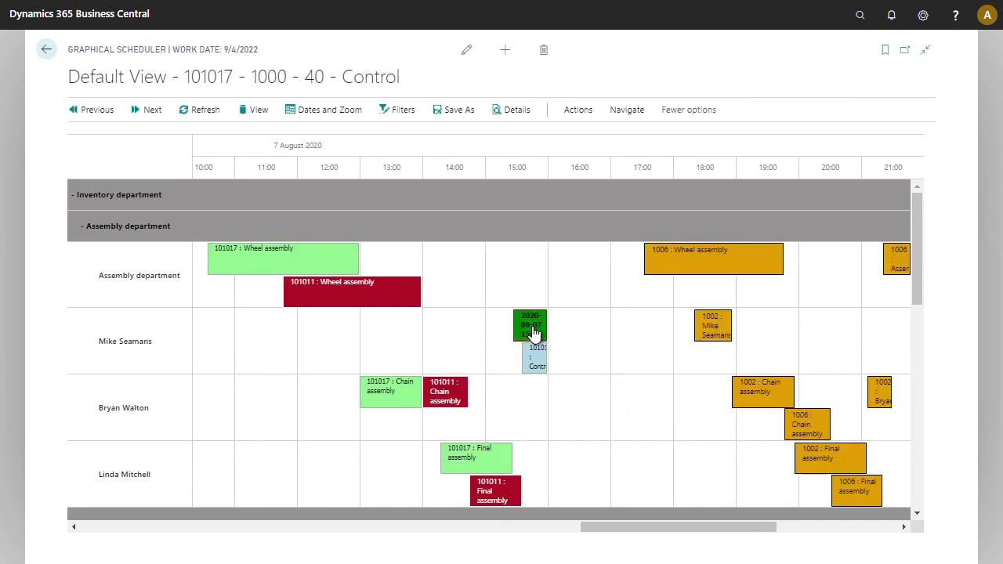
left_click(721, 328)
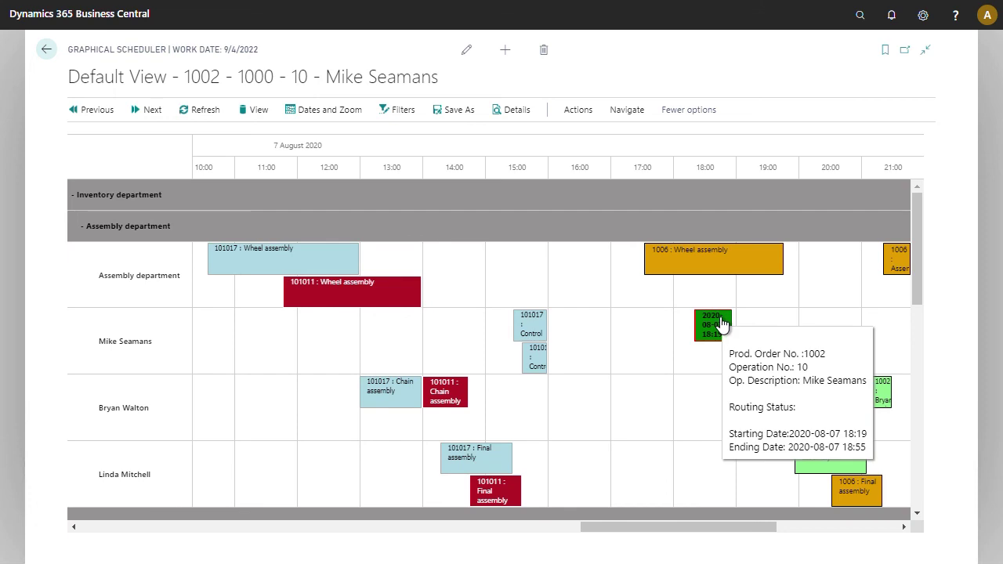